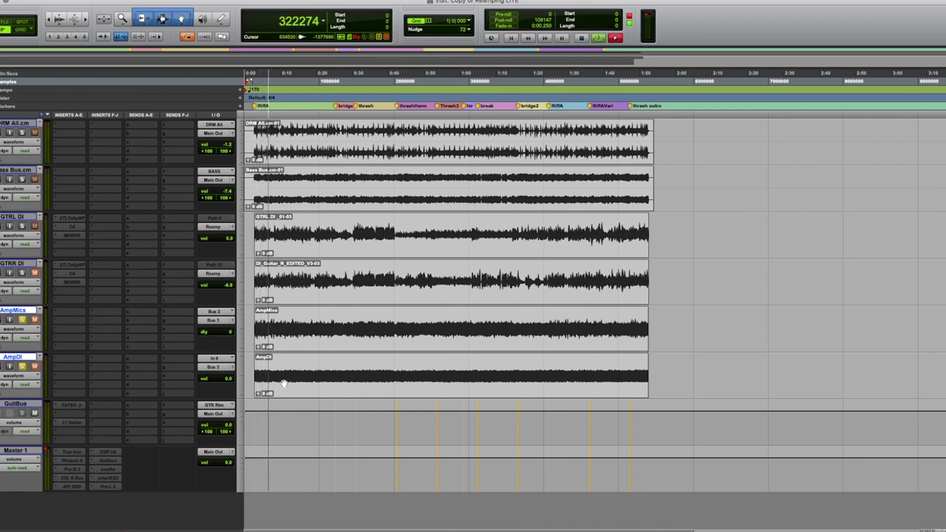
Audition the AmpMics and AmpDI tracks separately by toggling their mutes during playback
click(34, 321)
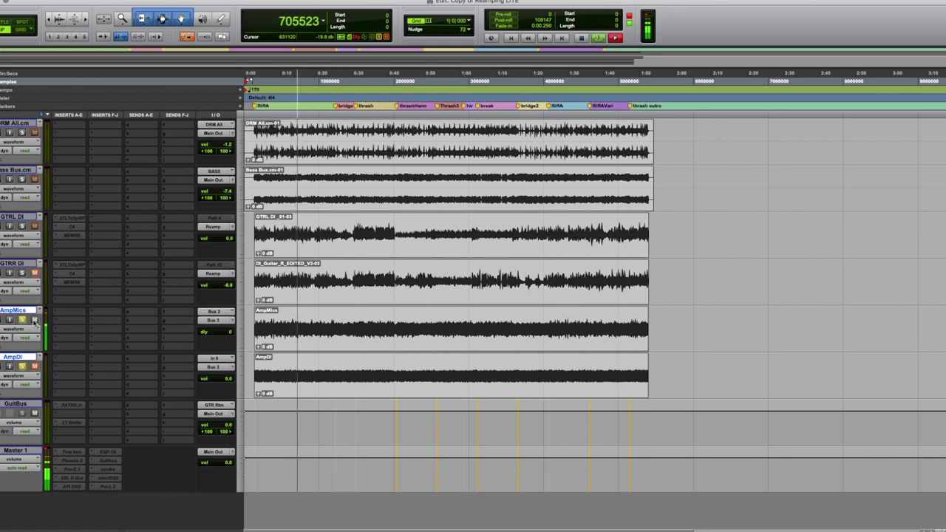
click(34, 321)
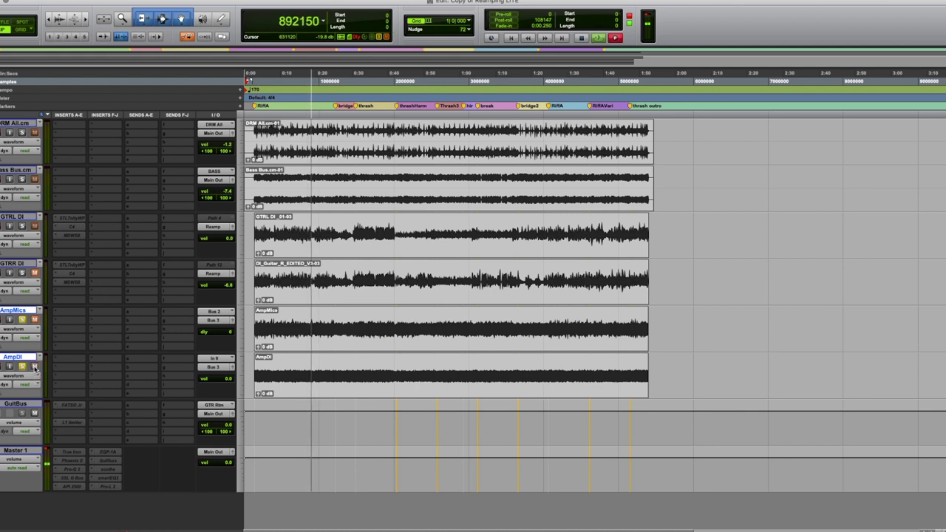
click(34, 367)
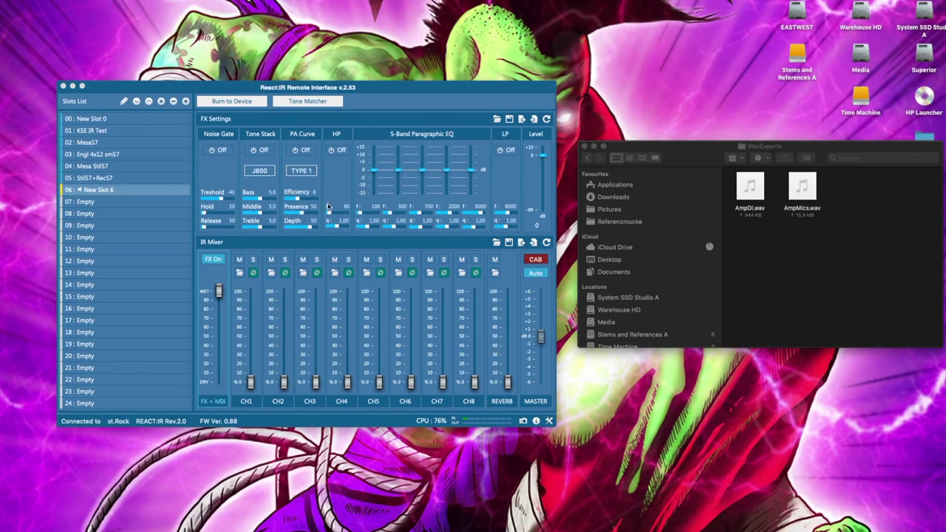
Switch to React:IR Remote Interface, open the Tone Matcher, and load AmpDI.wav from WavExports as Spectrum I
click(353, 89)
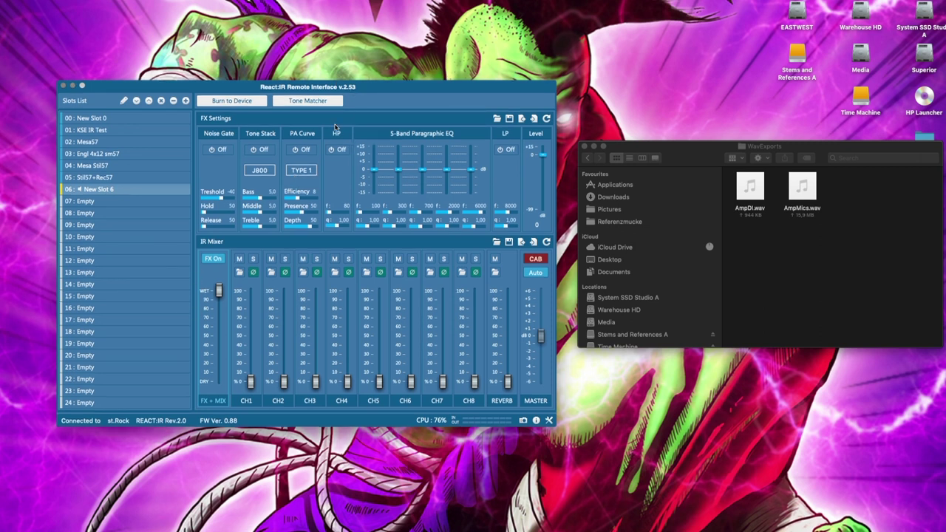
drag(406, 90, 390, 97)
click(278, 109)
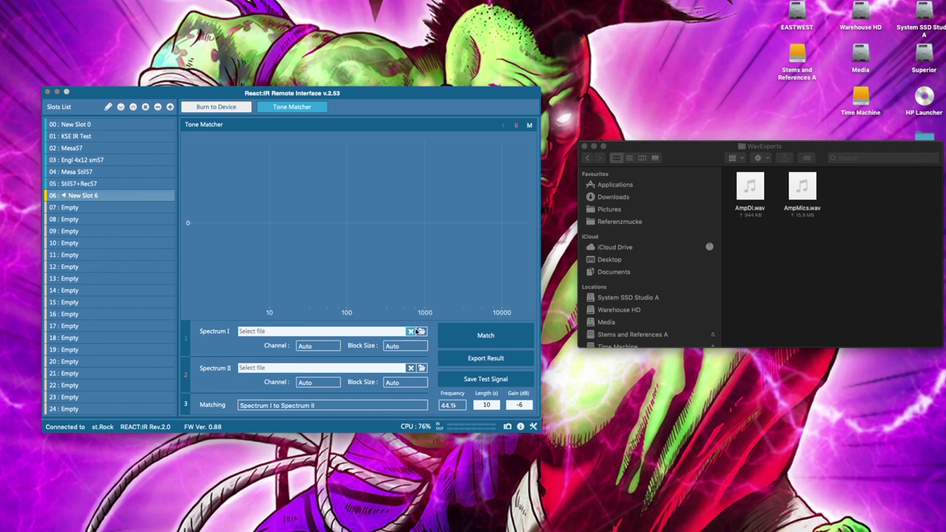
click(421, 331)
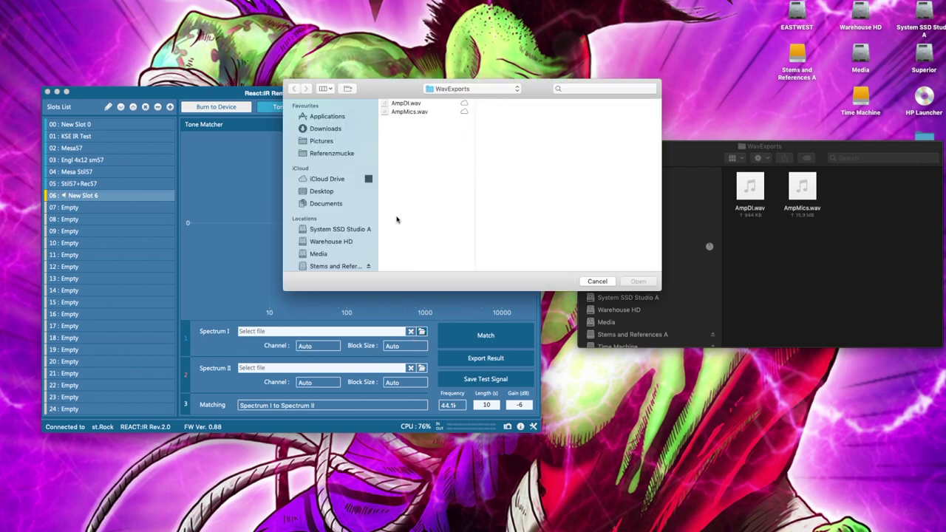
click(411, 104)
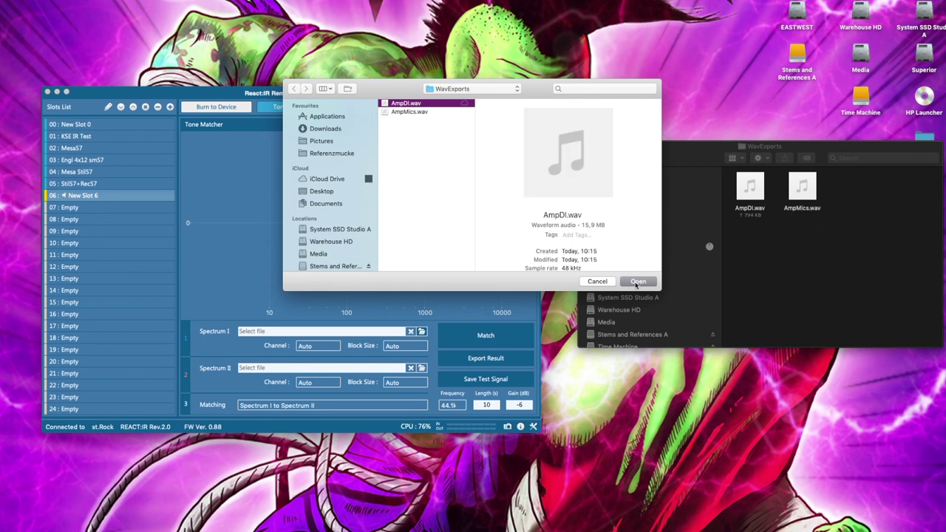
click(637, 281)
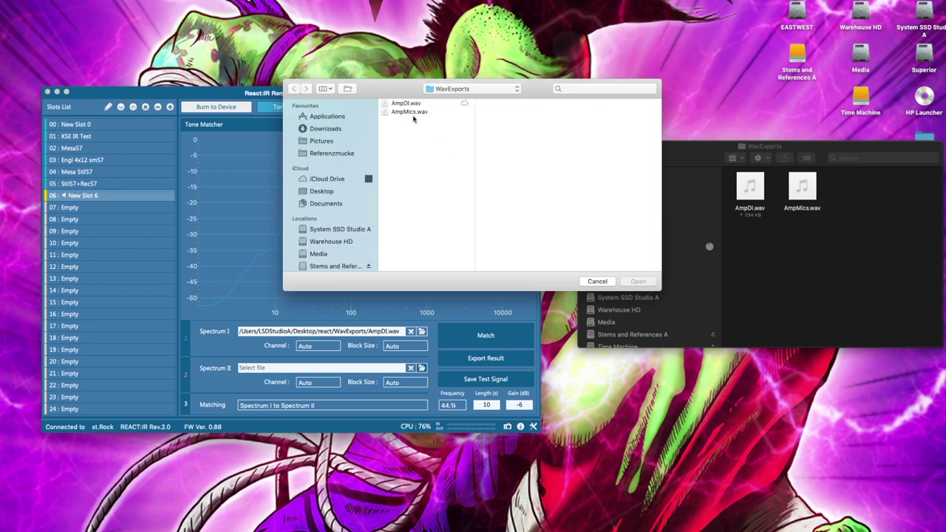
Load AmpMics.wav as Spectrum II and run the match of Spectrum I to Spectrum II
click(409, 112)
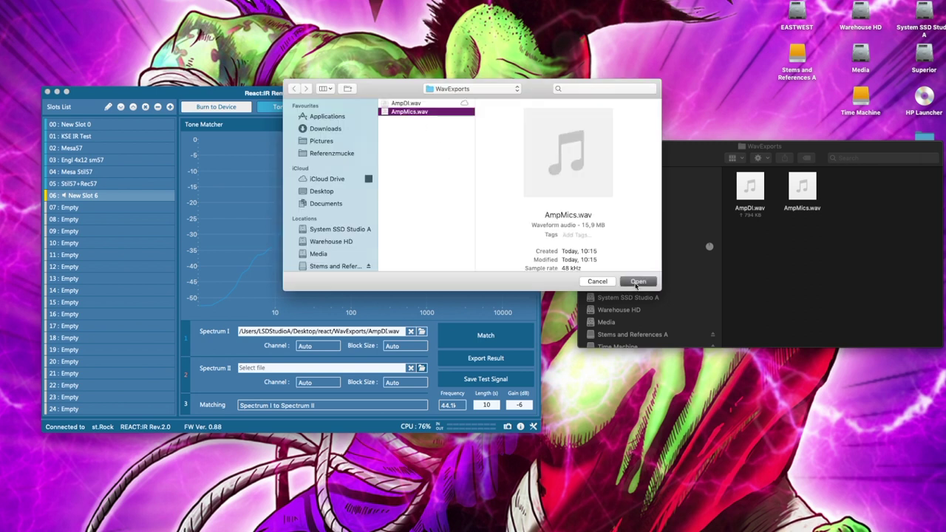
key(Return)
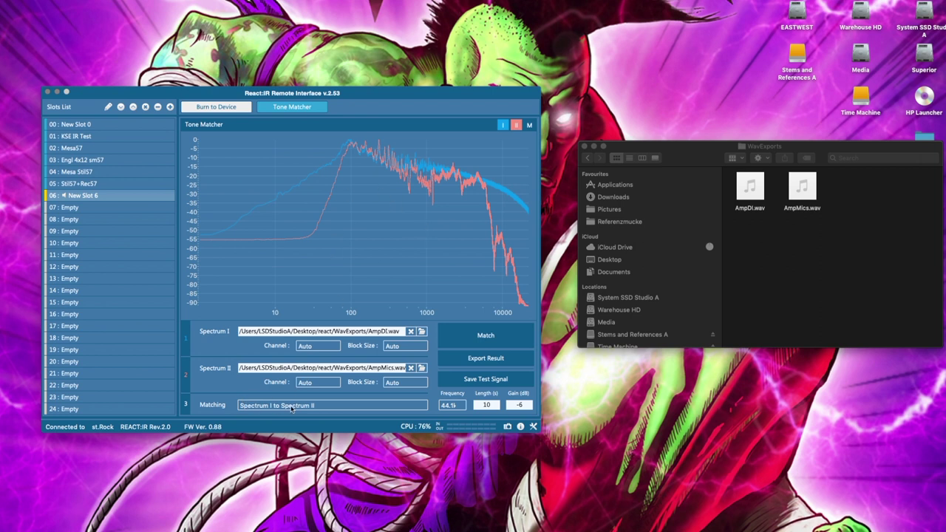
click(476, 336)
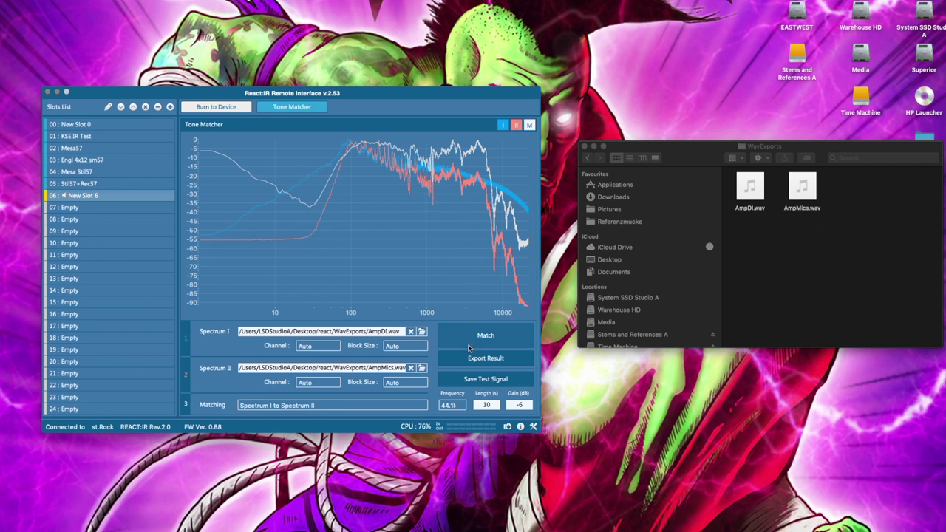
Export the match result as a 24 bit mono file named Mesa57+184 in the WavExports folder
click(466, 360)
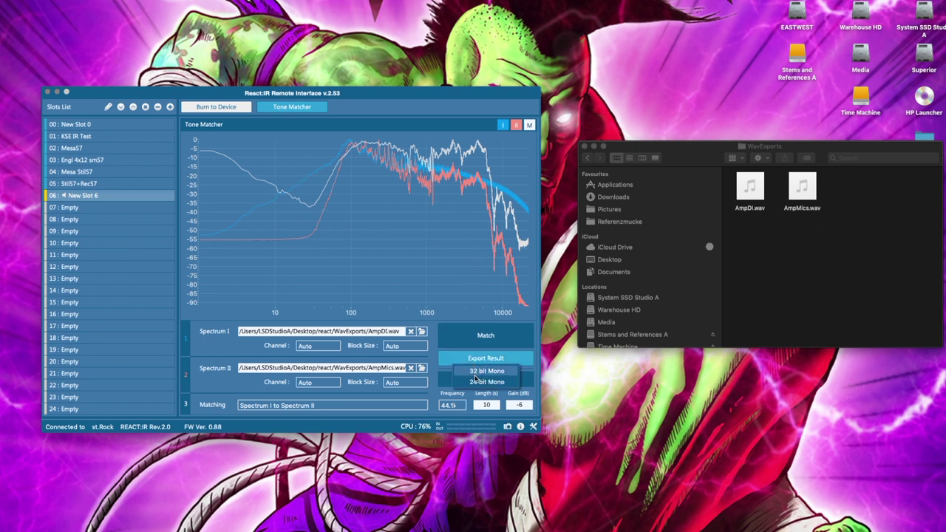
click(475, 380)
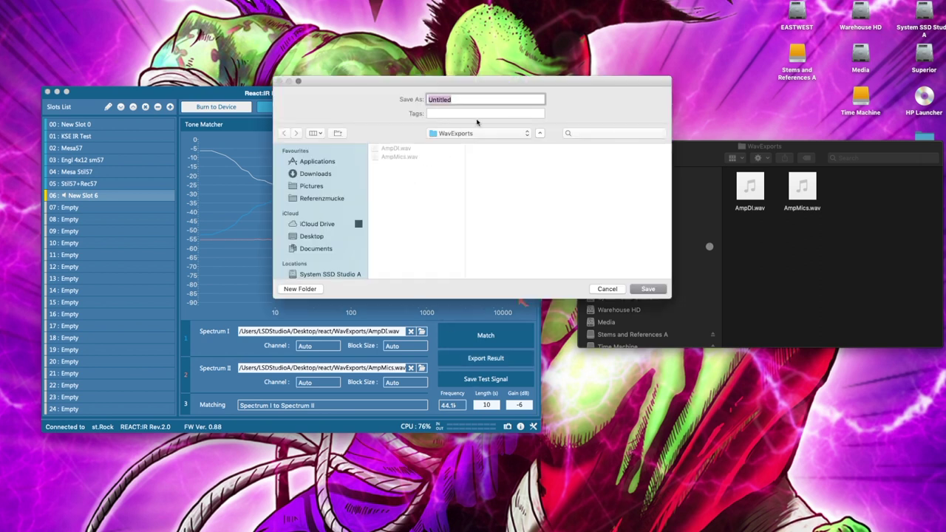
text(Mesa57+184)
click(645, 289)
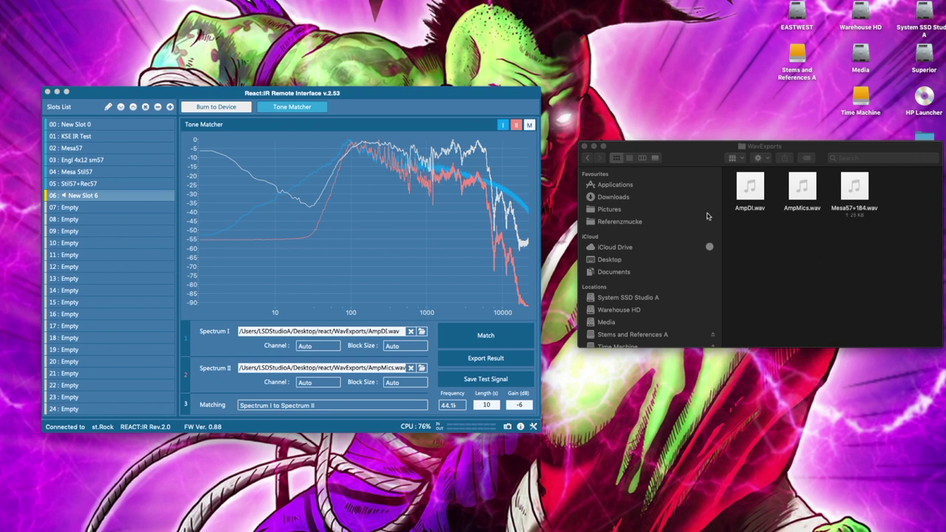
Load Mesa57+184.wav into channel CH1 of the IR mixer for slot 06, New Slot 6
click(76, 198)
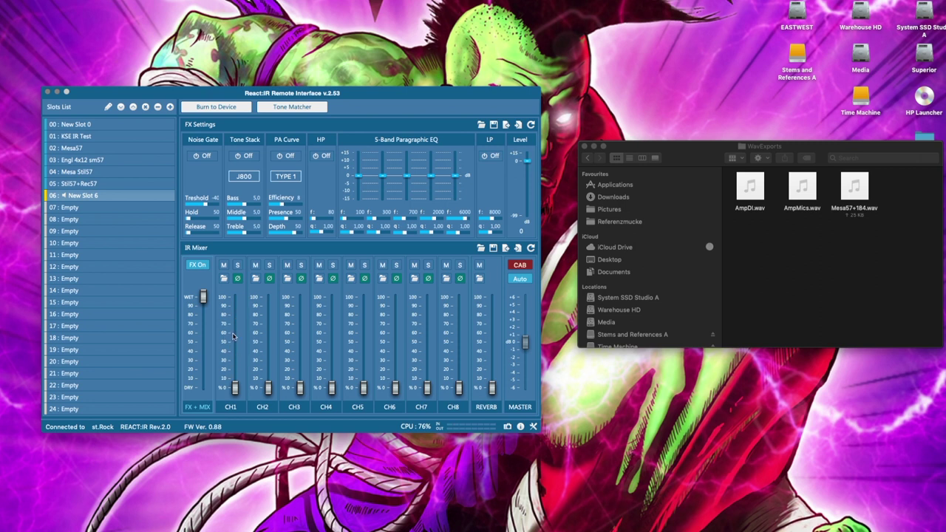
mouse_move(848, 199)
drag(848, 199, 223, 340)
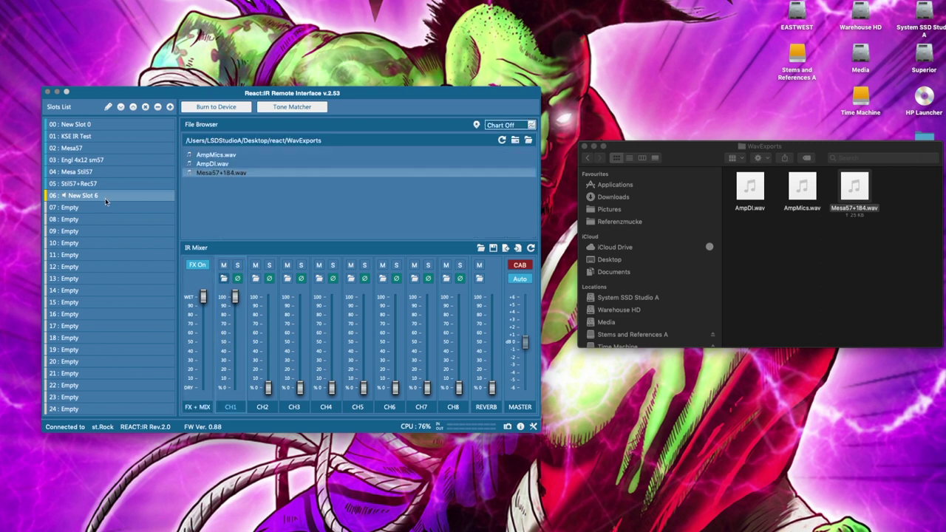
Apply the LCD text MESA57 in the master settings and burn the setup to the device
click(119, 106)
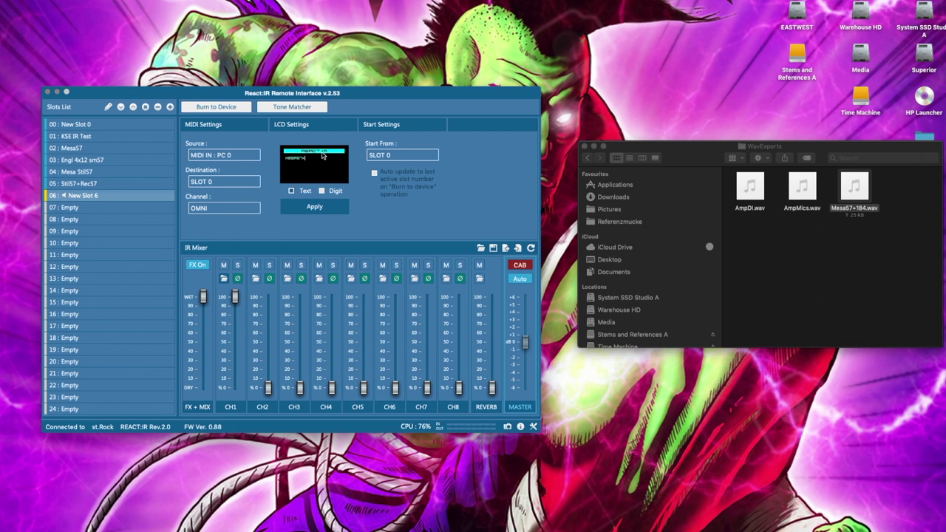
click(314, 207)
click(210, 108)
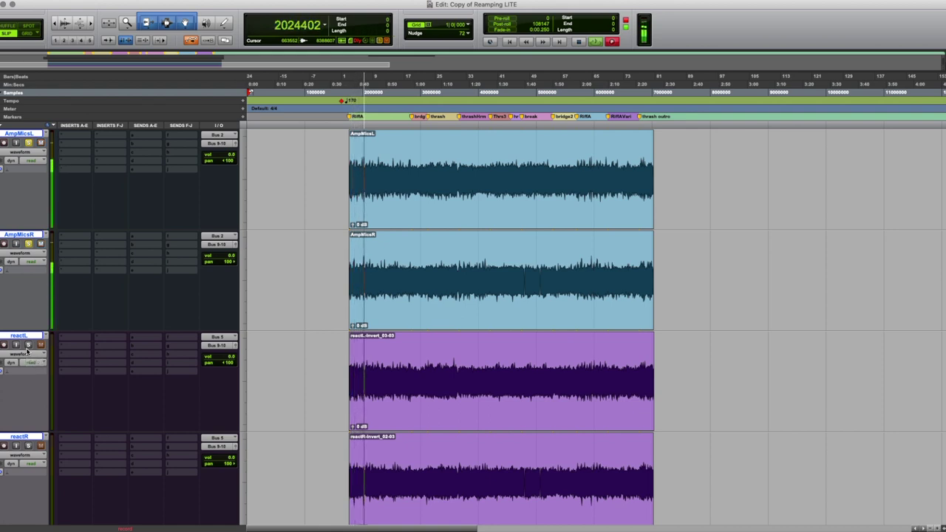
Compare the AmpMicsL/R tracks with the reactL/R tracks during playback by alternating the solo between the two pairs
click(29, 345)
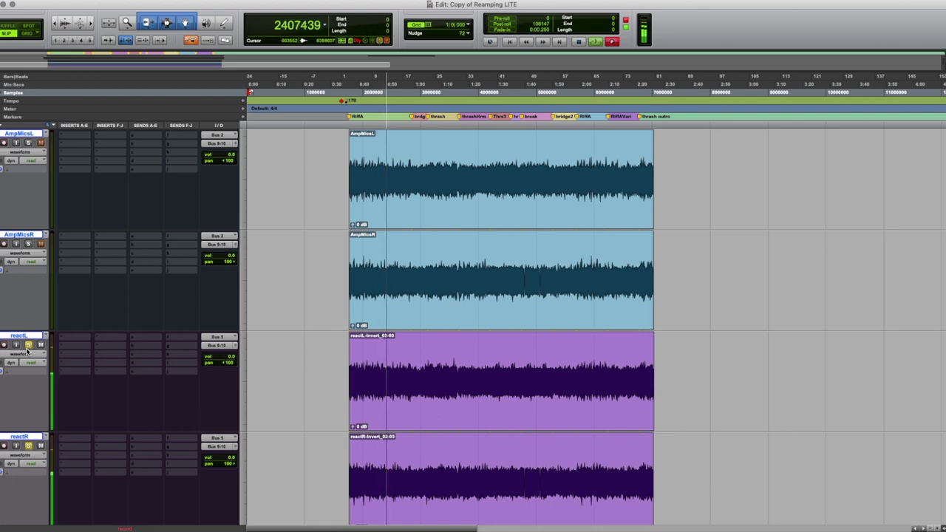
click(28, 345)
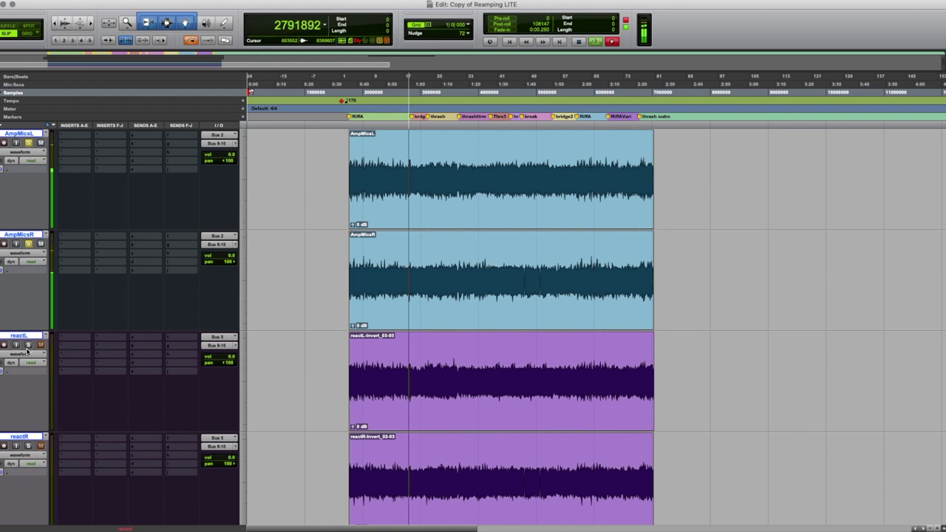
click(27, 347)
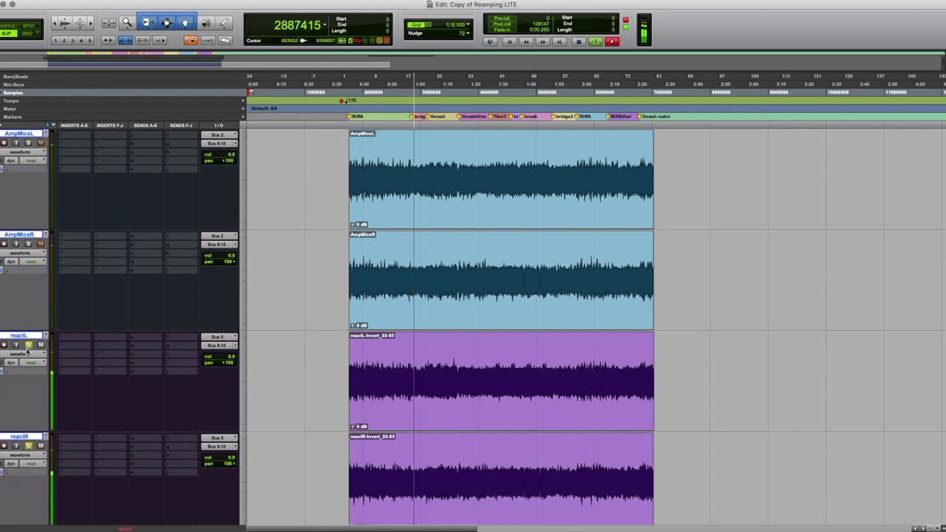
click(28, 348)
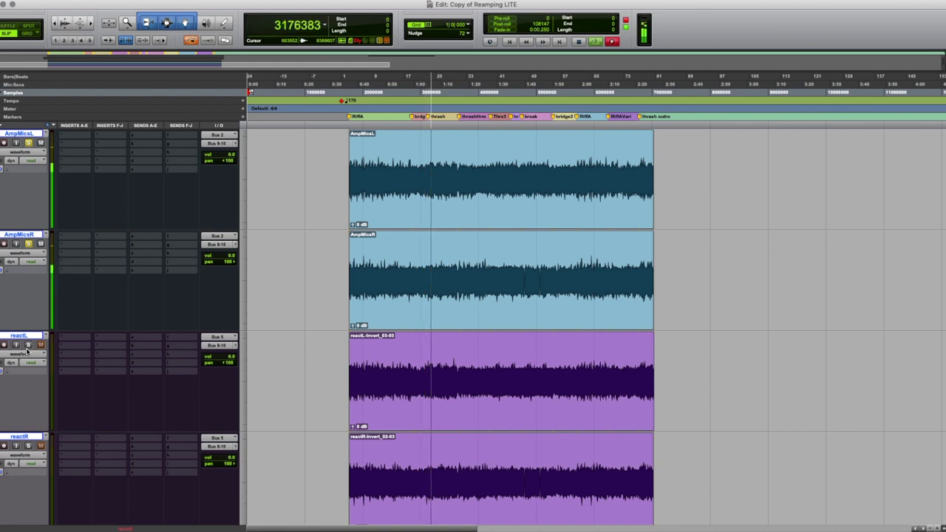
click(27, 348)
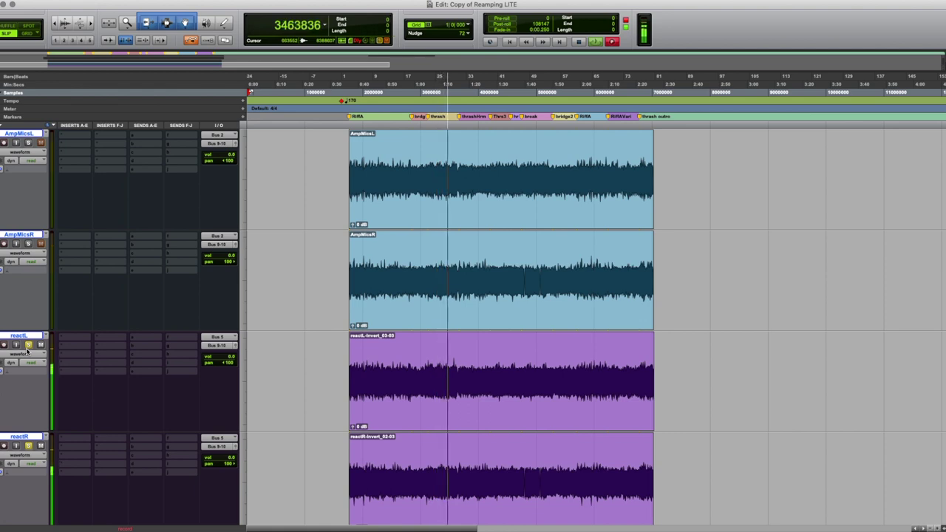
click(26, 347)
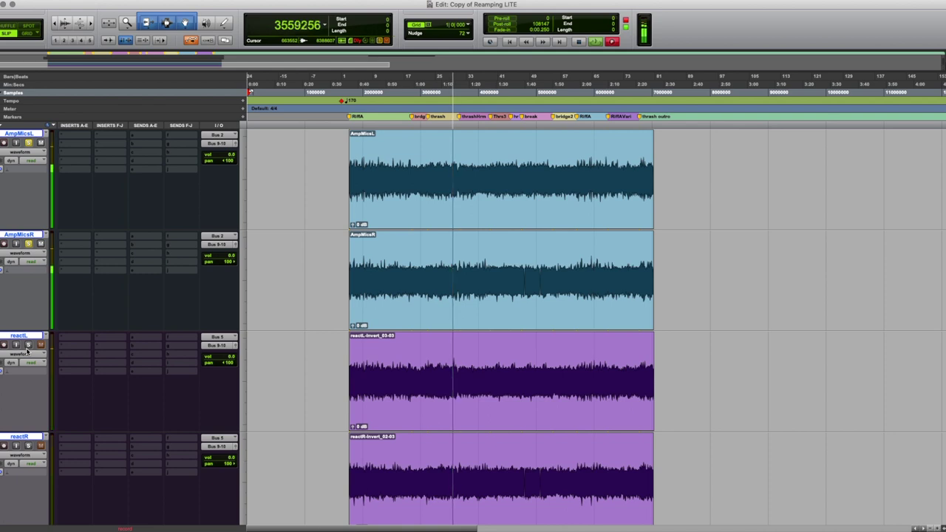
click(26, 346)
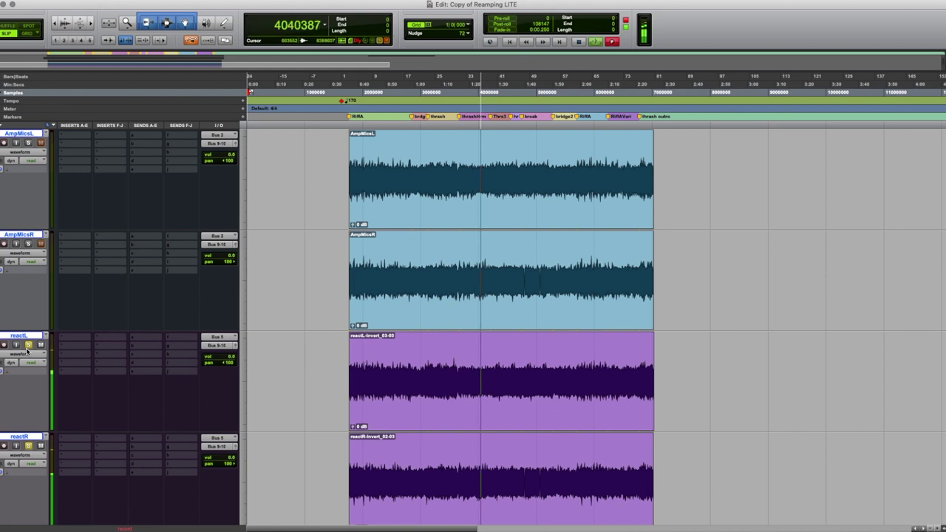
click(27, 346)
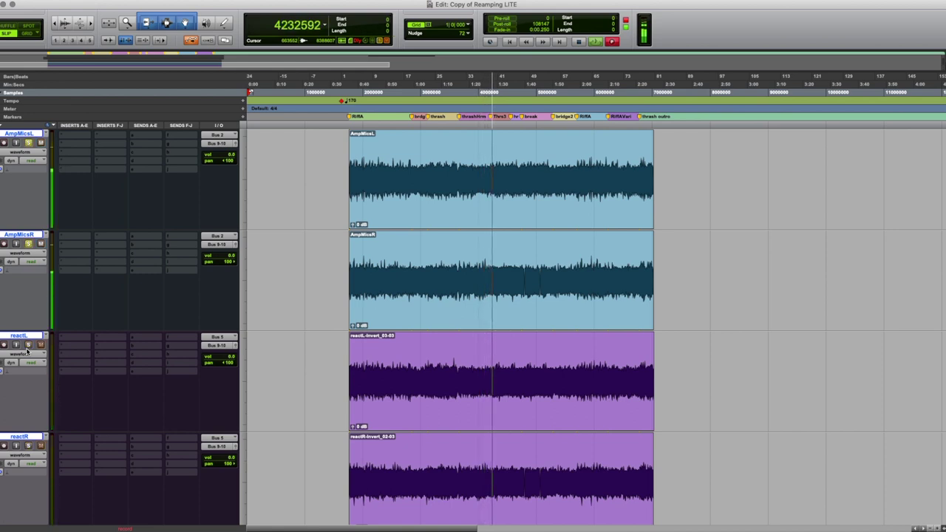
click(26, 346)
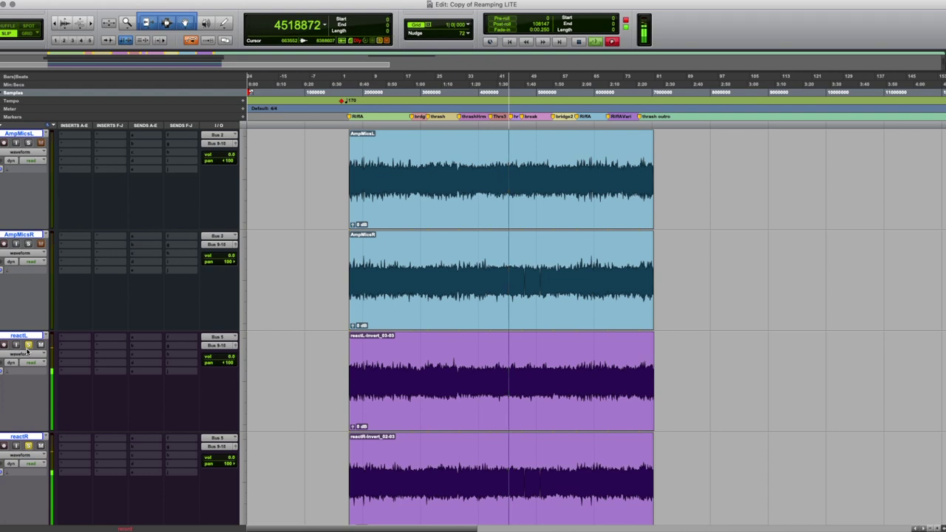
click(26, 347)
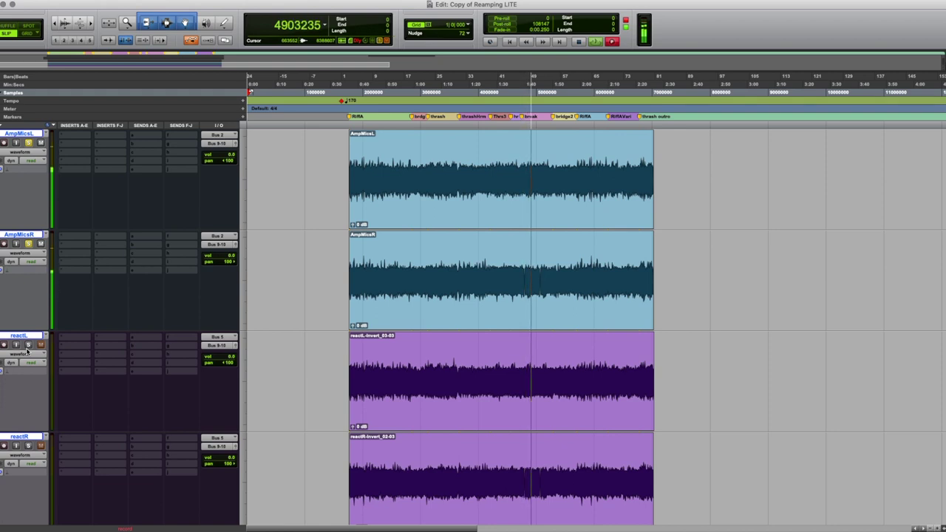
click(27, 346)
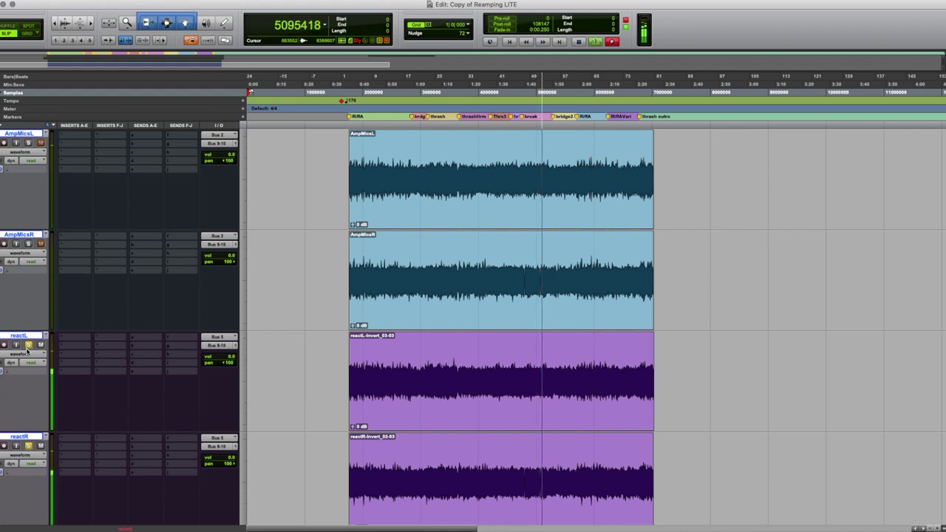